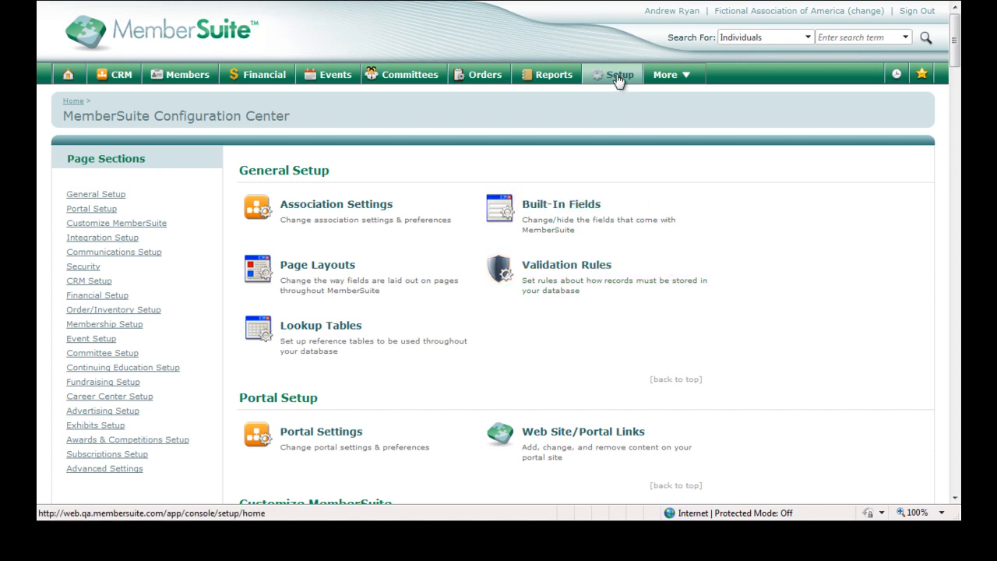
Start a new revenue recognition template in the financial setup and name it "50% up front, 50% over 12 months"
mouse_move(618, 80)
left_click(86, 297)
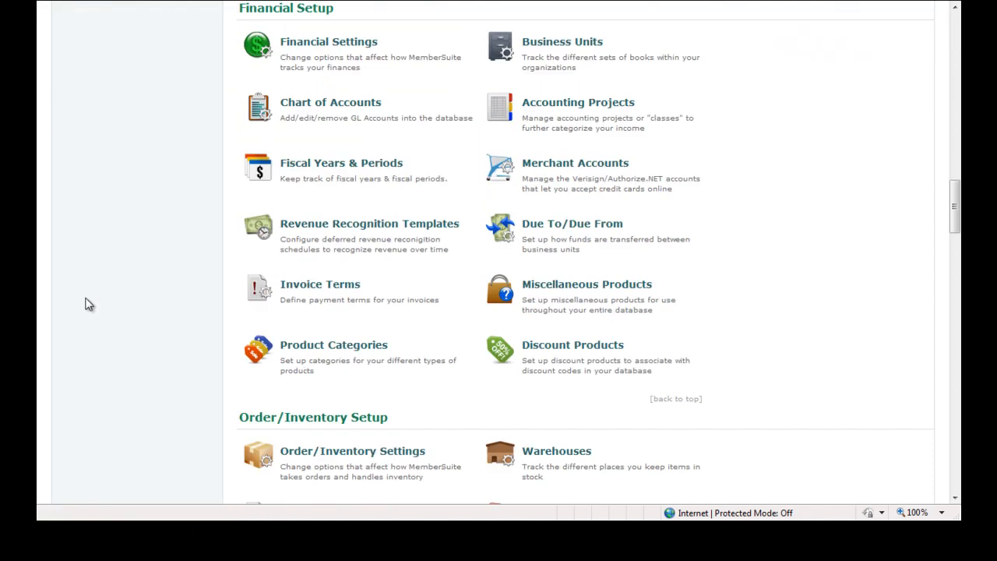
left_click(340, 241)
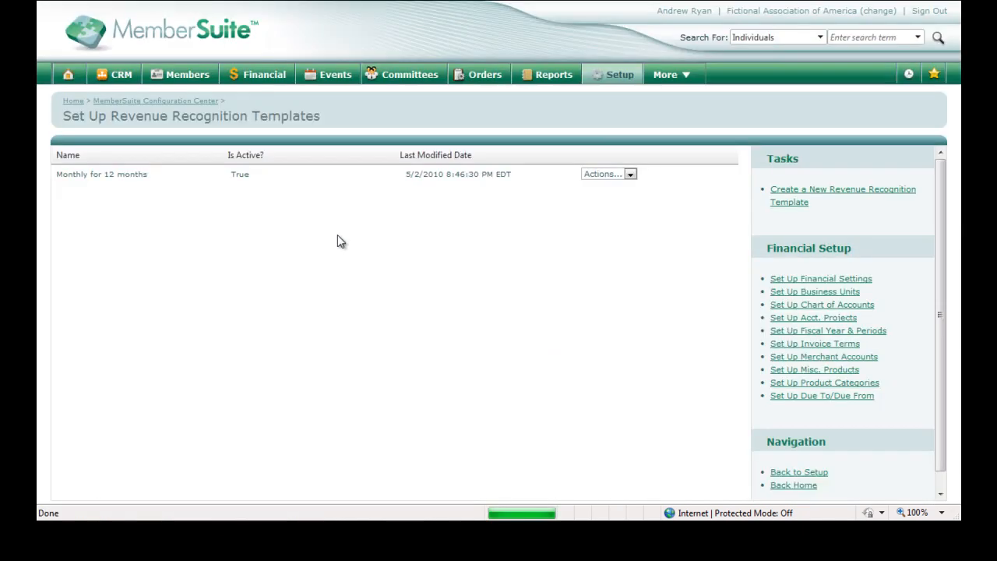
left_click(791, 195)
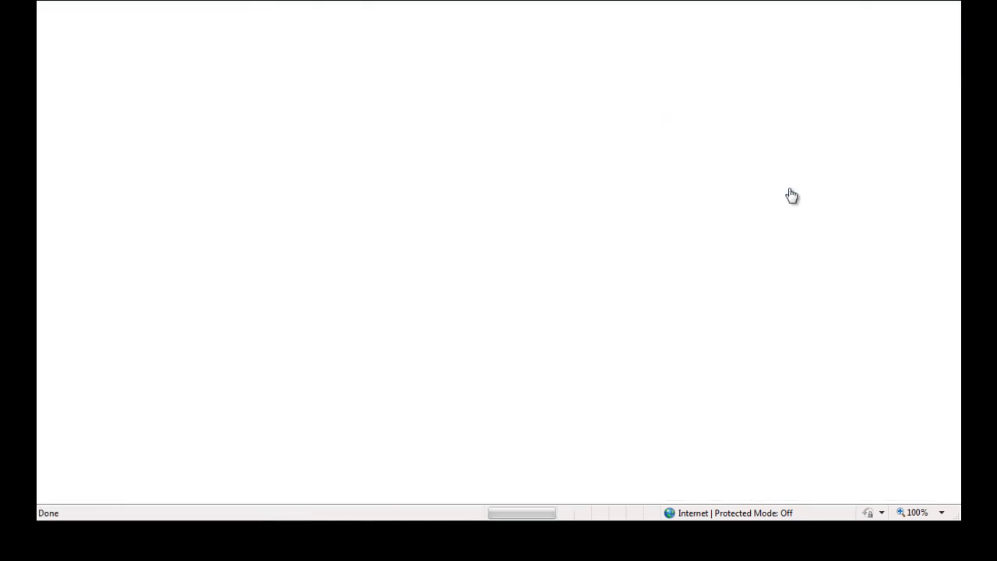
left_click(551, 192)
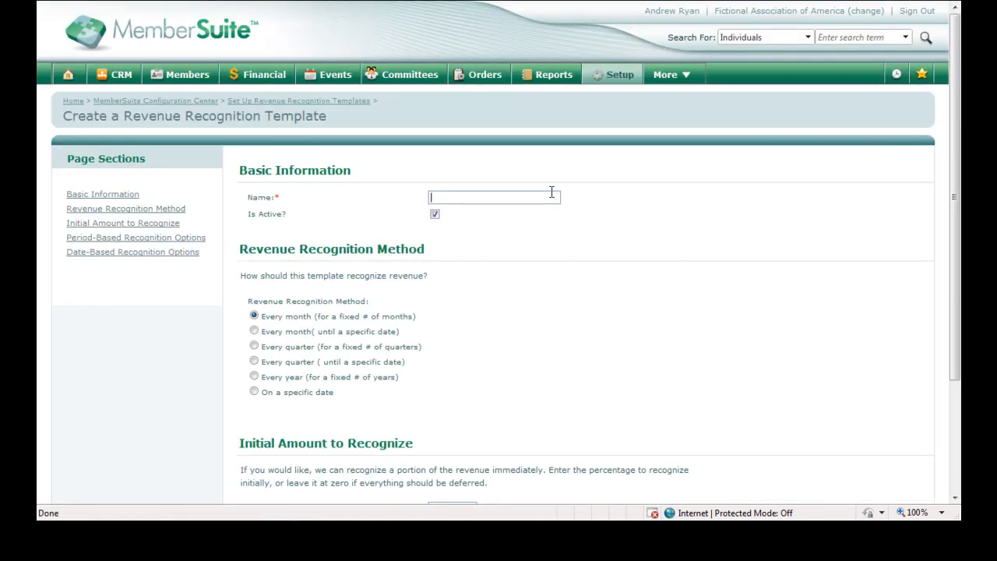
type("50")
type("% up front,")
type(" 50% over 12 months")
Look through the alternative revenue recognition methods and return to Every month (for a fixed # of months)
scroll(302, 329, "down", 3)
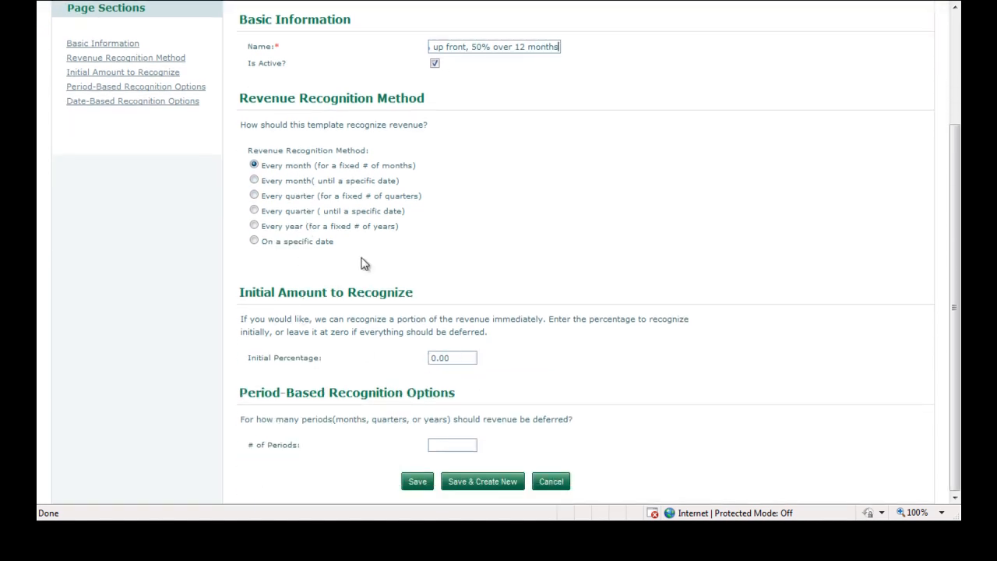
left_click(255, 181)
left_click(254, 195)
left_click(255, 210)
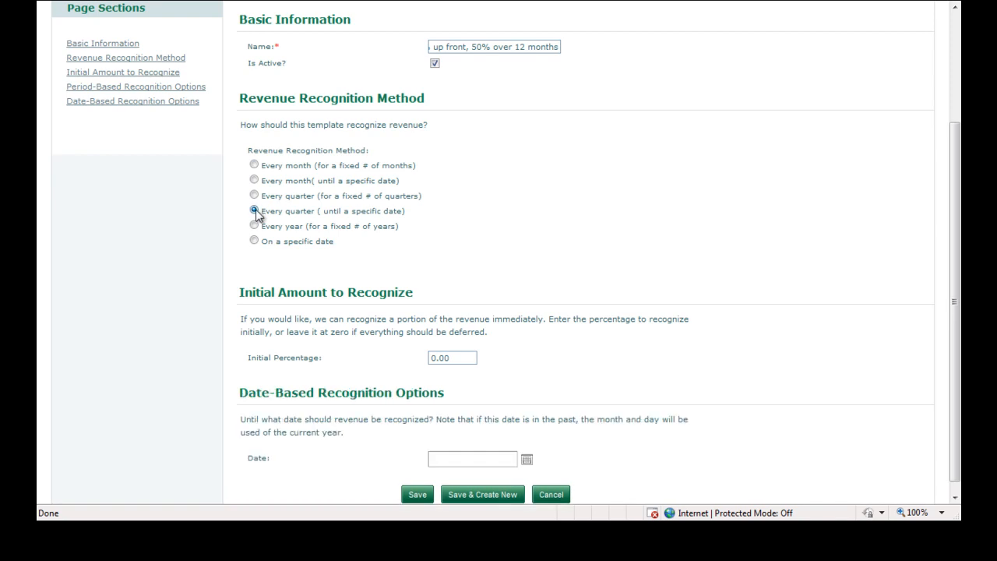
left_click(255, 241)
left_click(254, 165)
Set the template's initial percentage to 50 and its number of periods to 12, and save it
left_click(445, 357)
type("50")
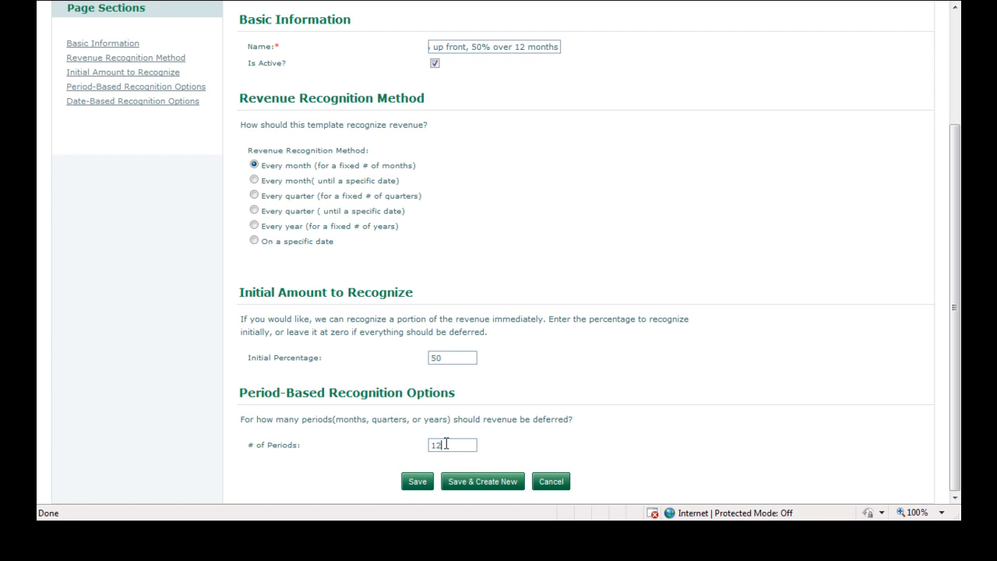
left_click(446, 443)
type("12")
left_click(417, 481)
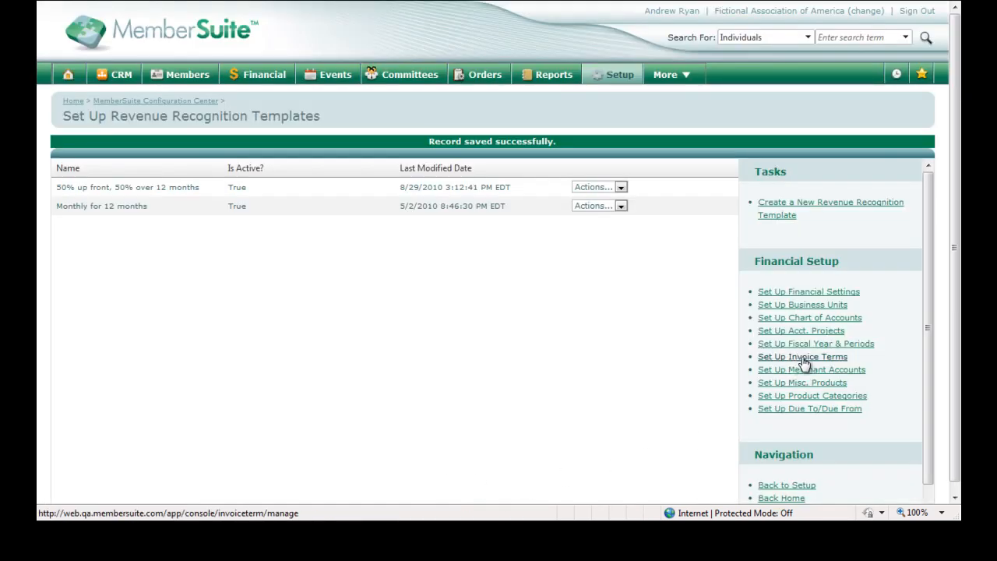
Start a new miscellaneous product named "Test Deferral Product" with a price of 120 USD
left_click(806, 384)
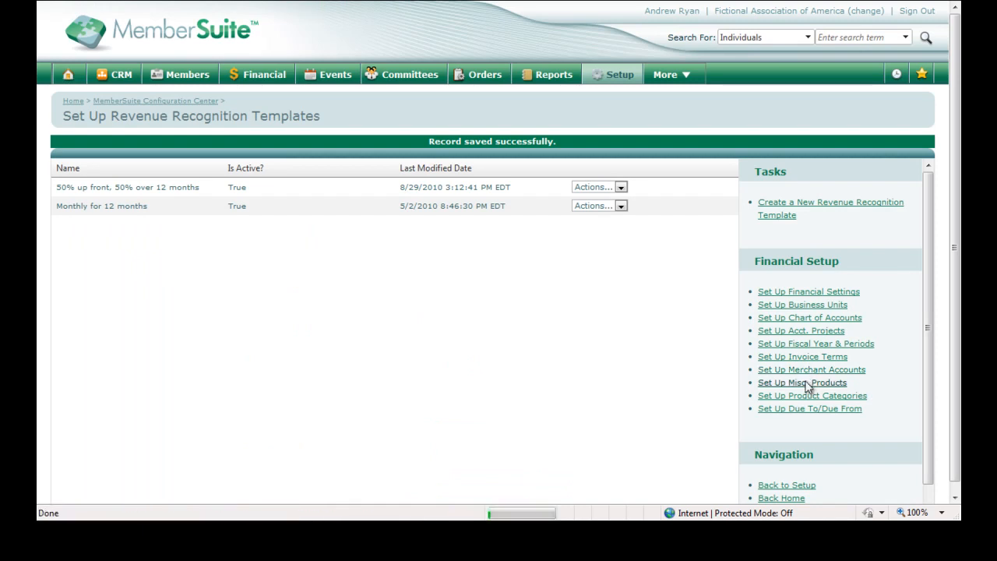
left_click(797, 192)
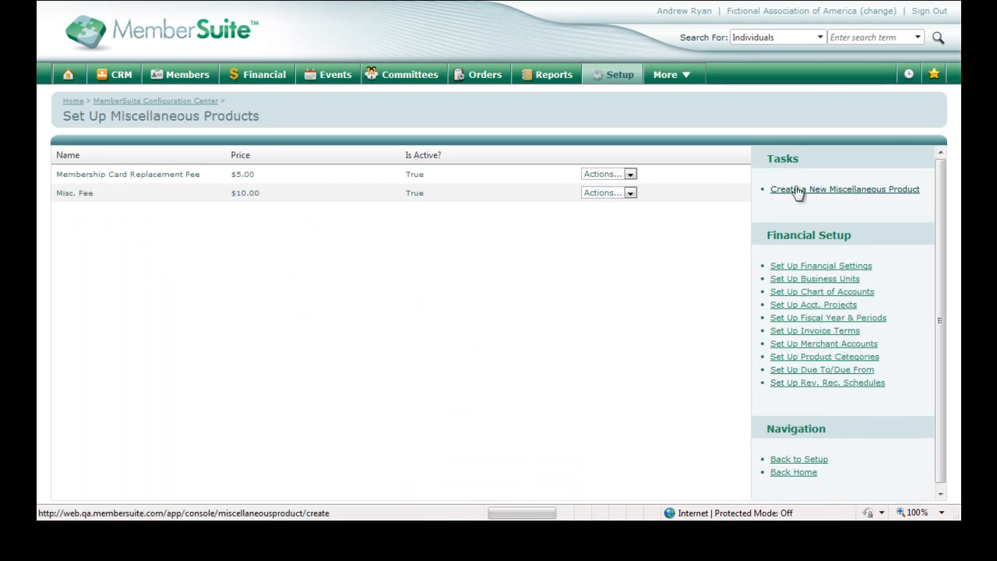
type("Test Deferral Product")
left_click(614, 198)
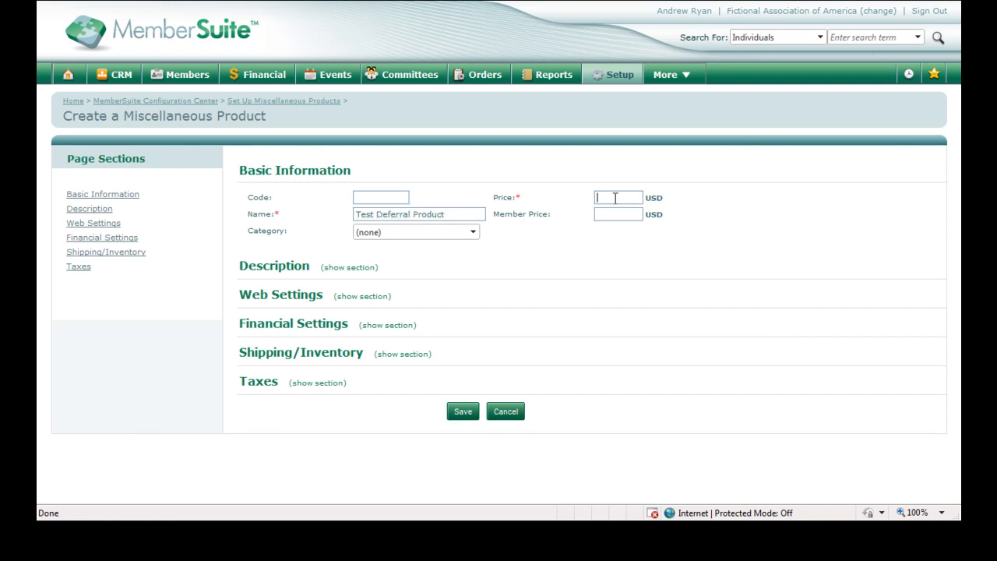
type("120")
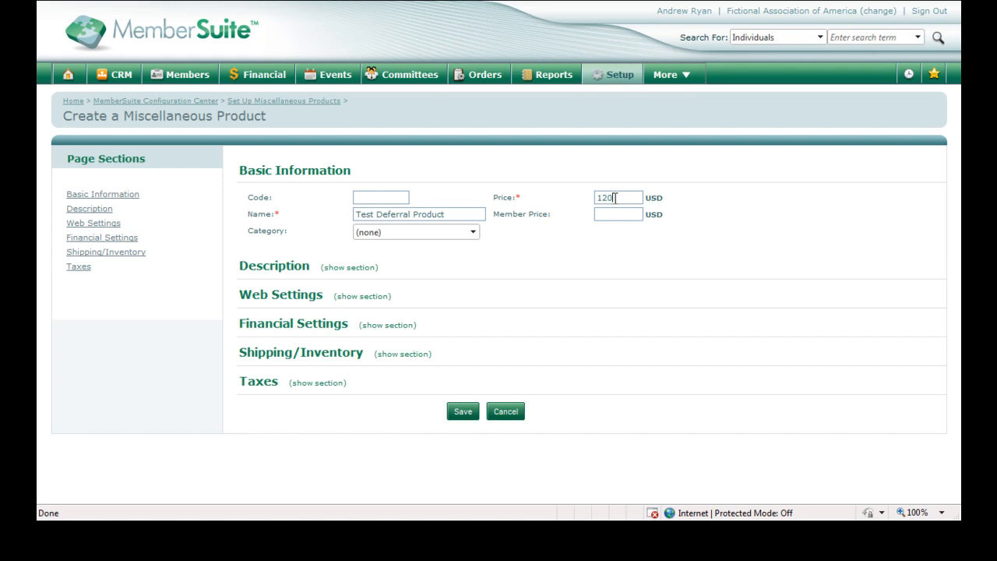
Assign the product's accounts: A/R 1000 - Membership A/R, revenue 1002 - Membership Revenue - ML, deferred 1001 - Member Deferred Rev
left_click(376, 325)
left_click(459, 371)
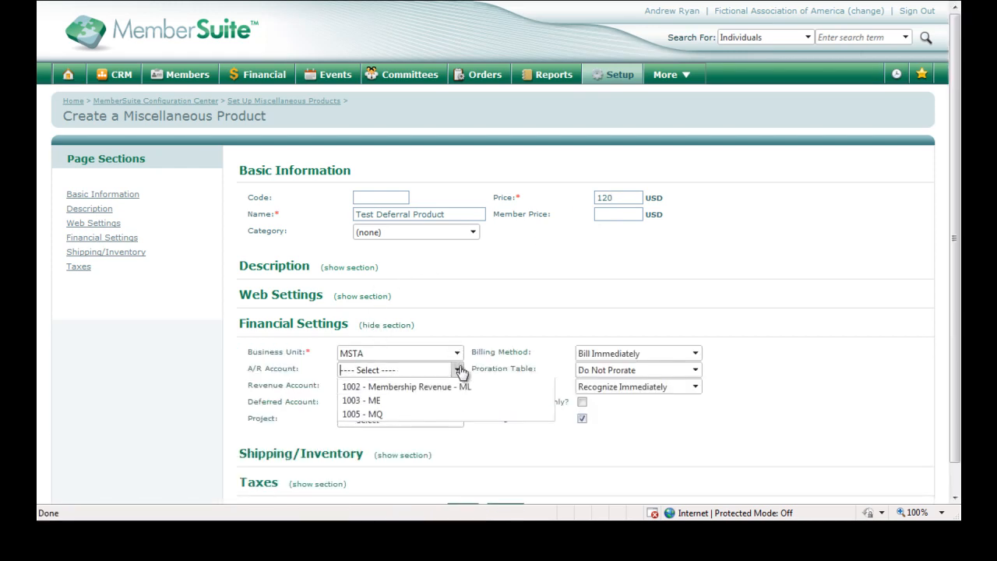
left_click(438, 403)
left_click(456, 387)
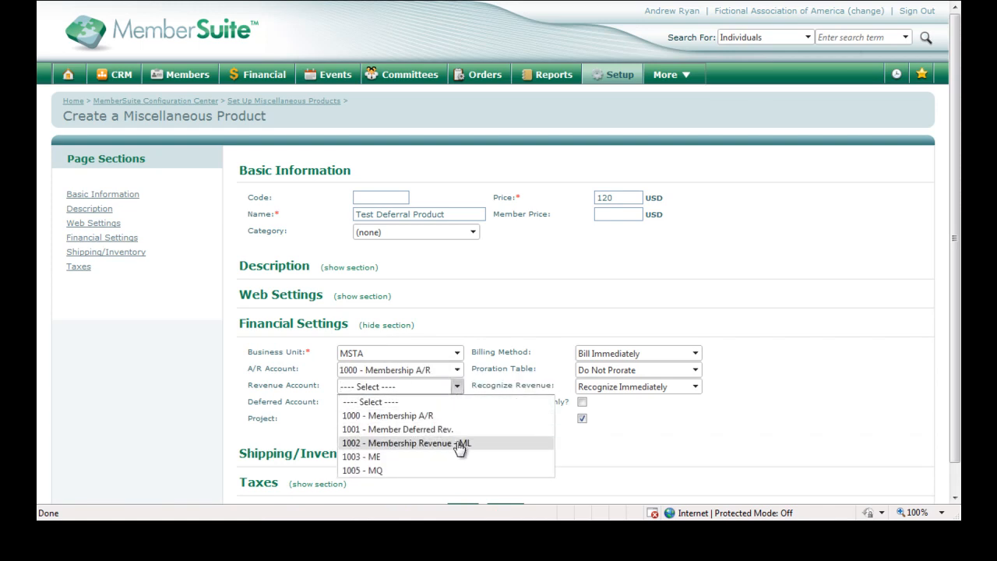
left_click(460, 444)
left_click(456, 402)
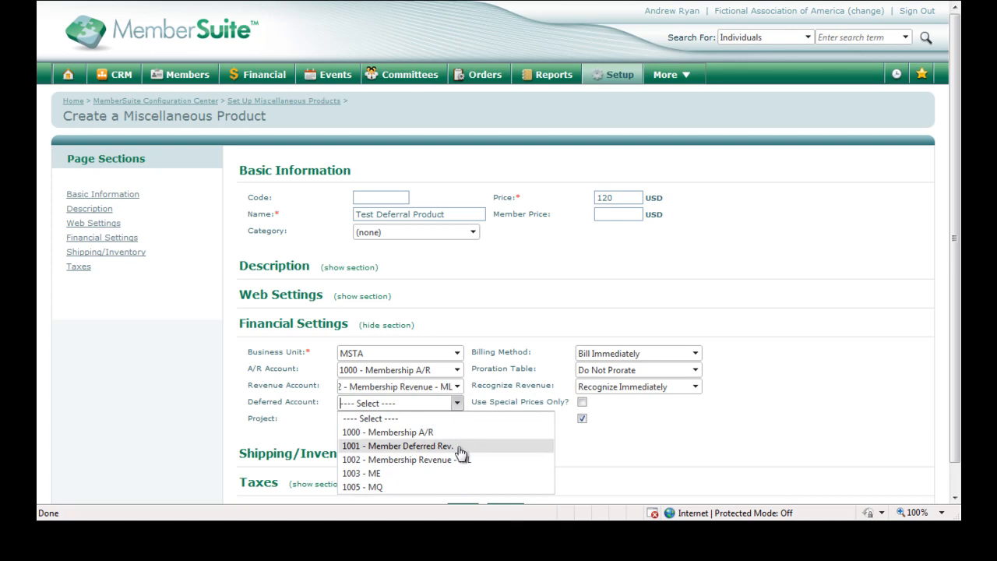
left_click(460, 447)
Set the product's revenue recognition to the "50% up front, 50% over 12 months" template and save the product
left_click(694, 388)
left_click(690, 415)
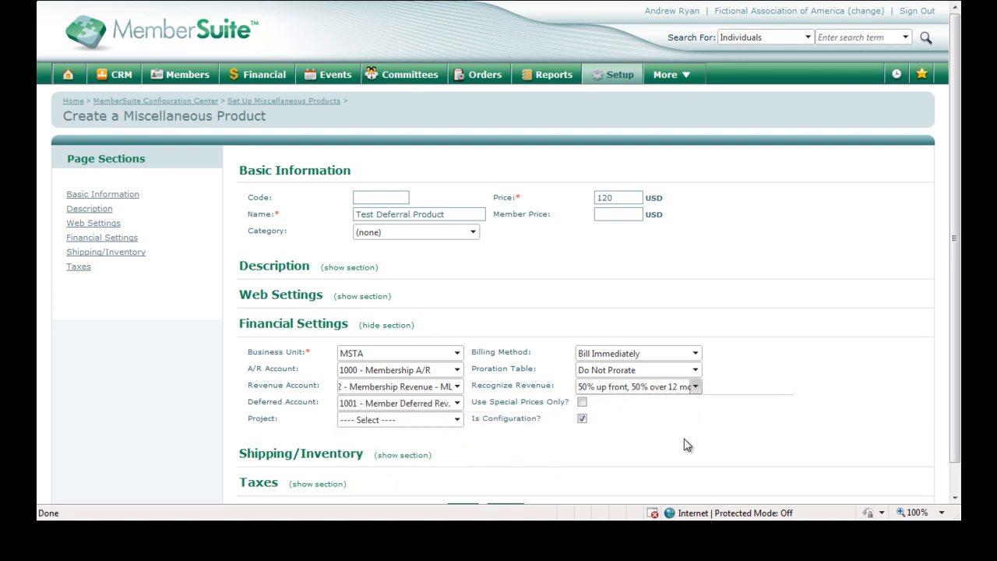
scroll(686, 444, "down", 1)
left_click(469, 489)
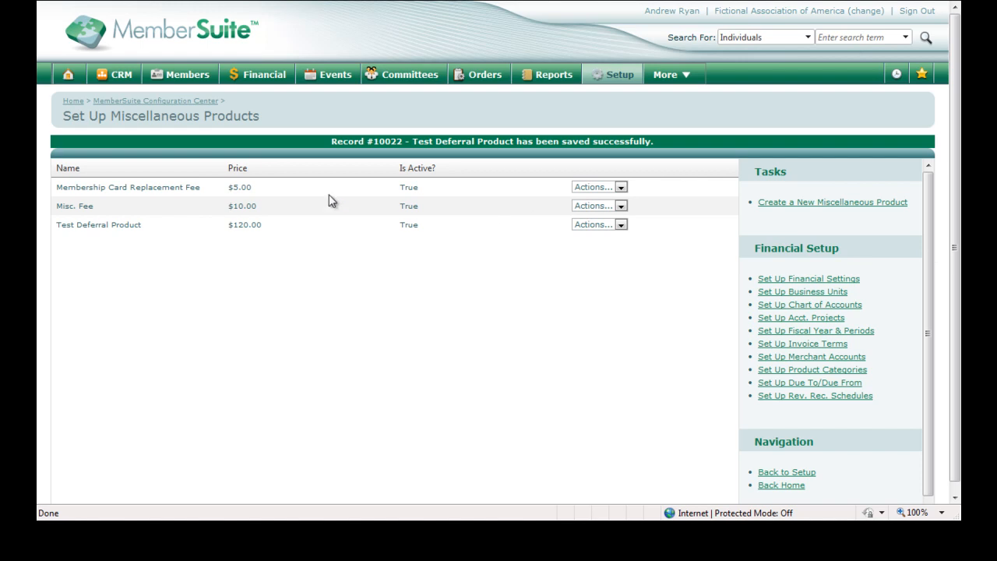
Start a new invoice and find the bill-to customer by searching for the customer's first name
mouse_move(239, 84)
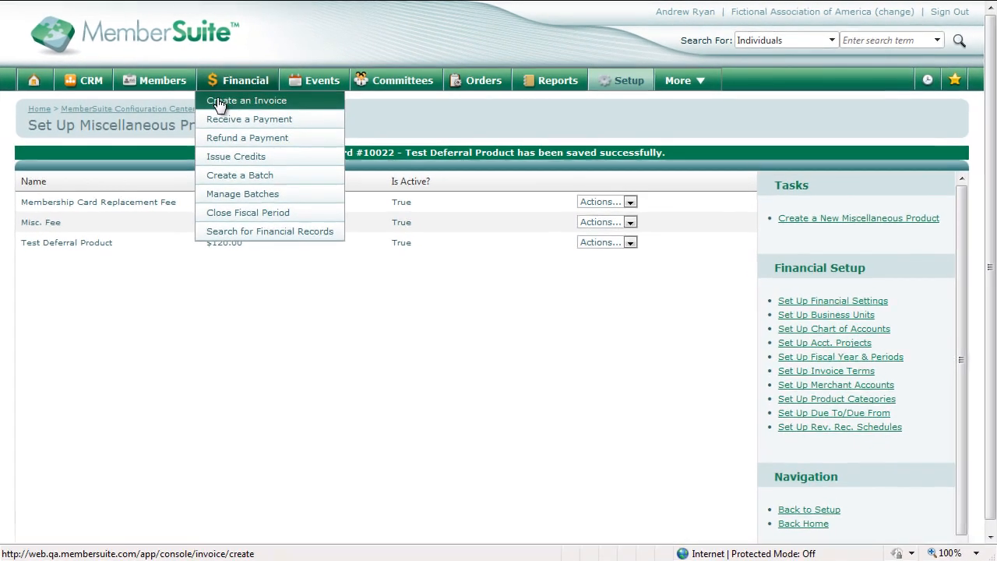
left_click(219, 106)
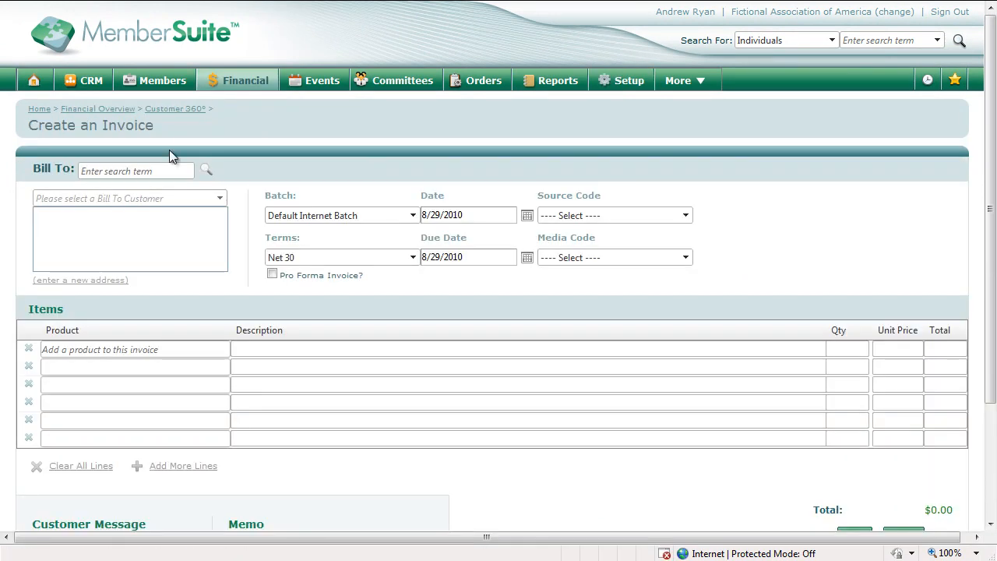
left_click(147, 174)
type("terr")
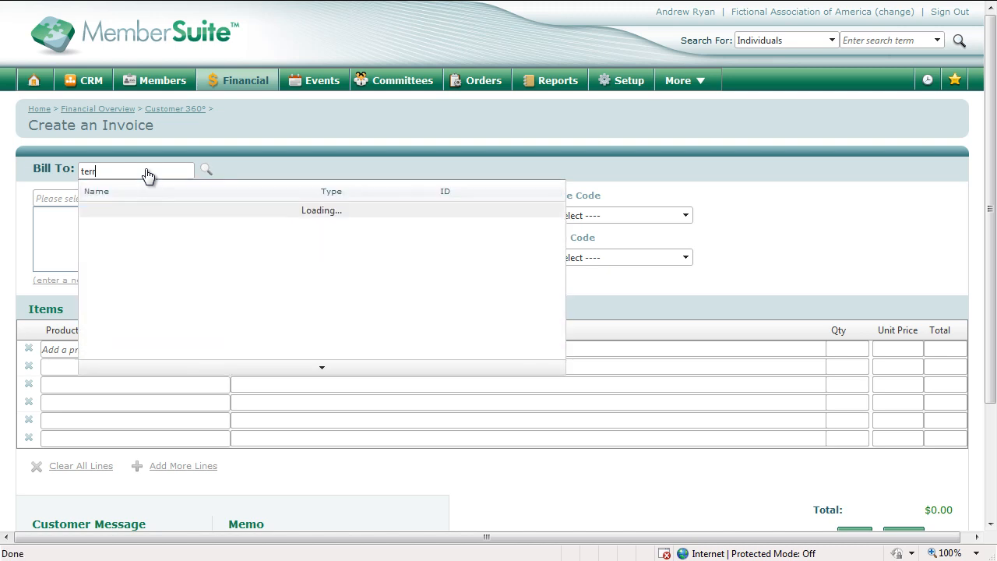
left_click(142, 208)
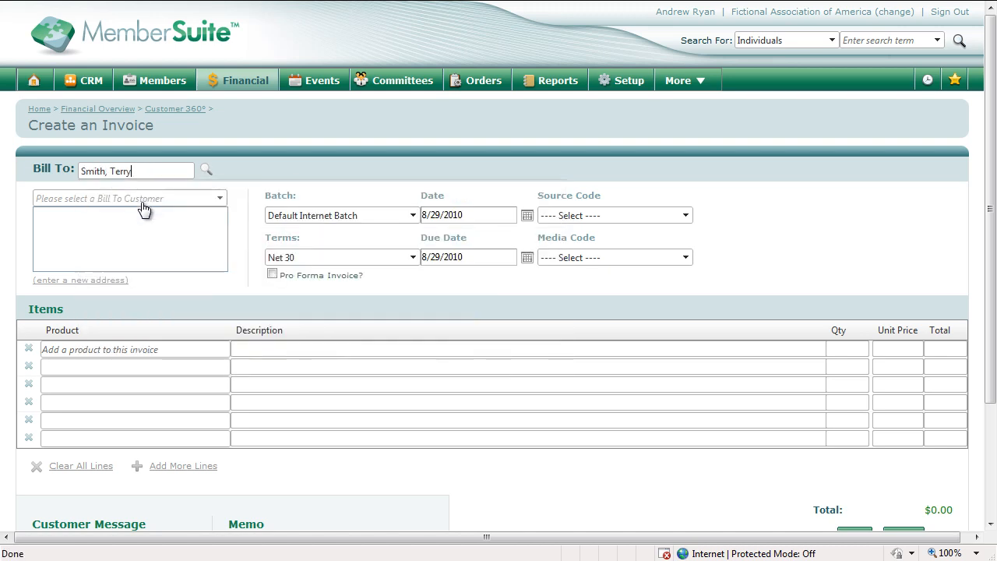
Add Test Deferral Product as the first item on the invoice and save the invoice
left_click(204, 349)
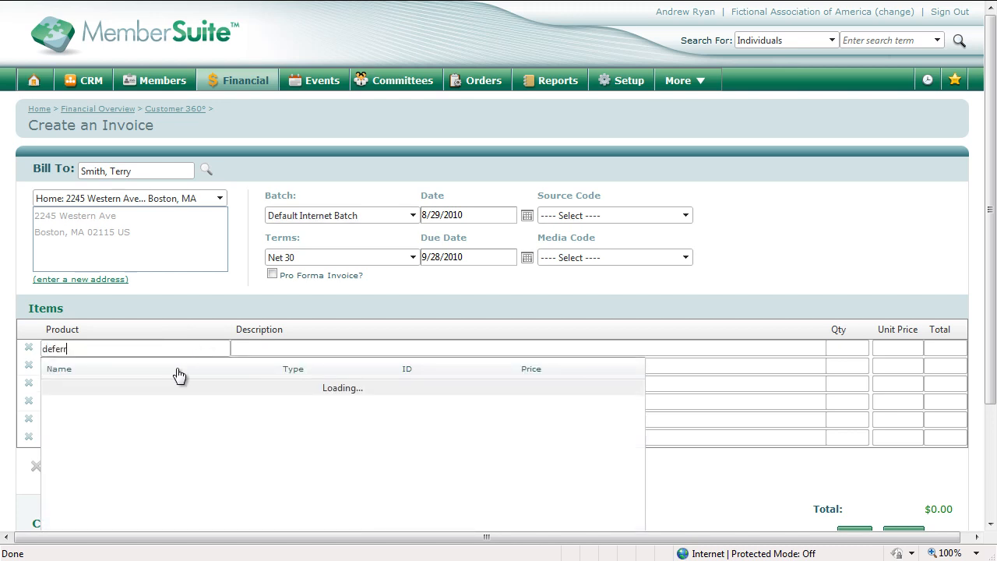
left_click(180, 393)
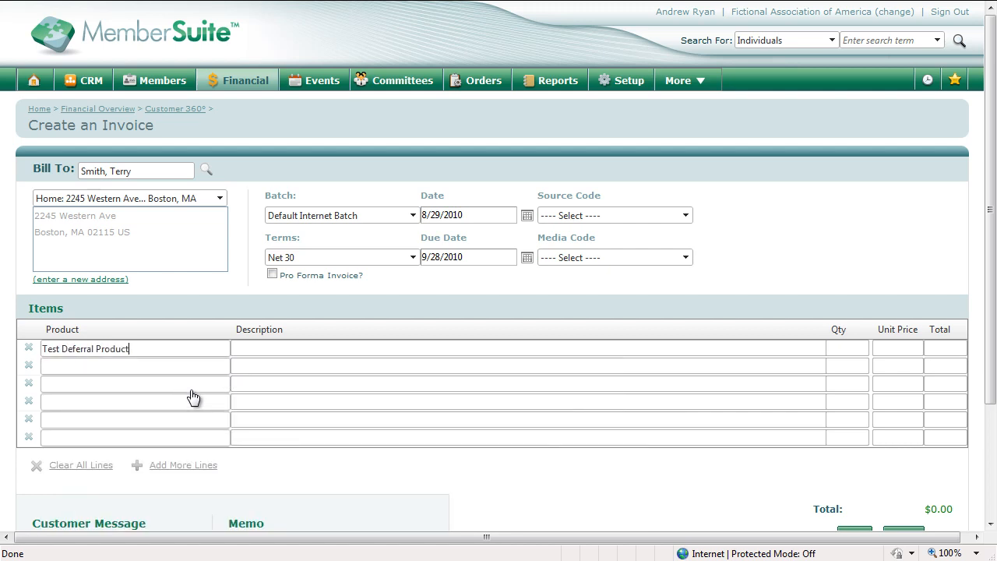
scroll(381, 403, "down", 2)
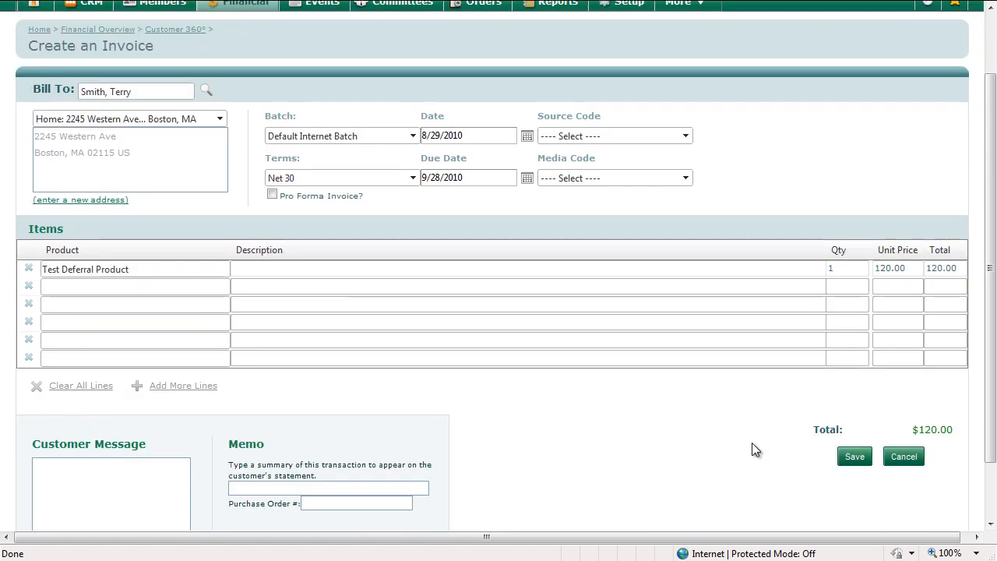
left_click(850, 462)
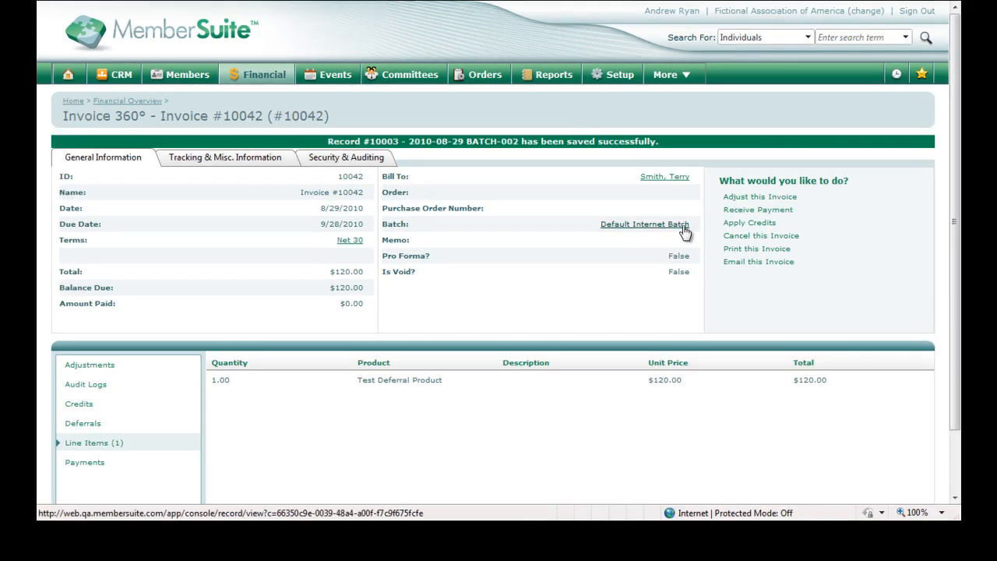
Open the invoice's Default Internet Batch and post that batch
left_click(683, 228)
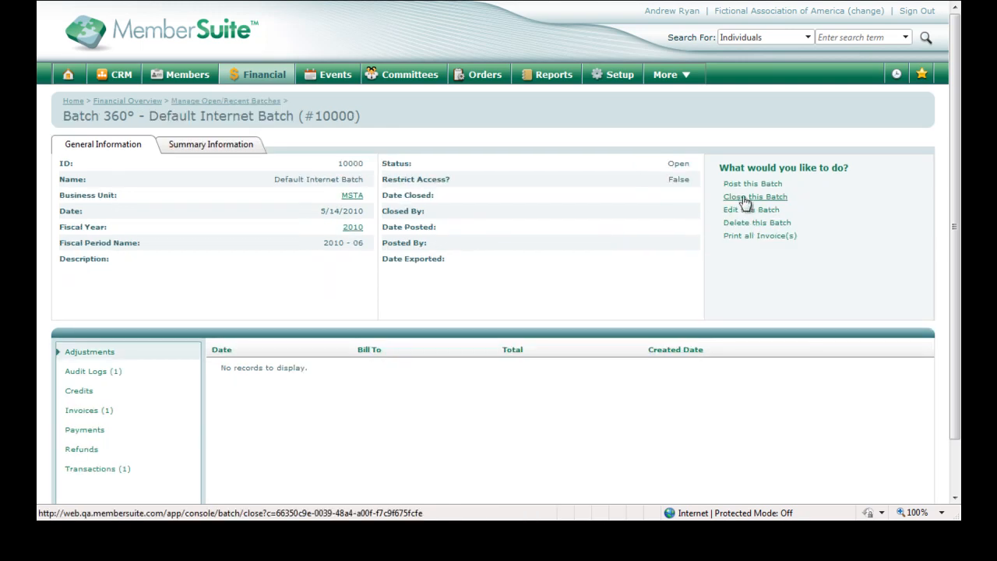
left_click(750, 184)
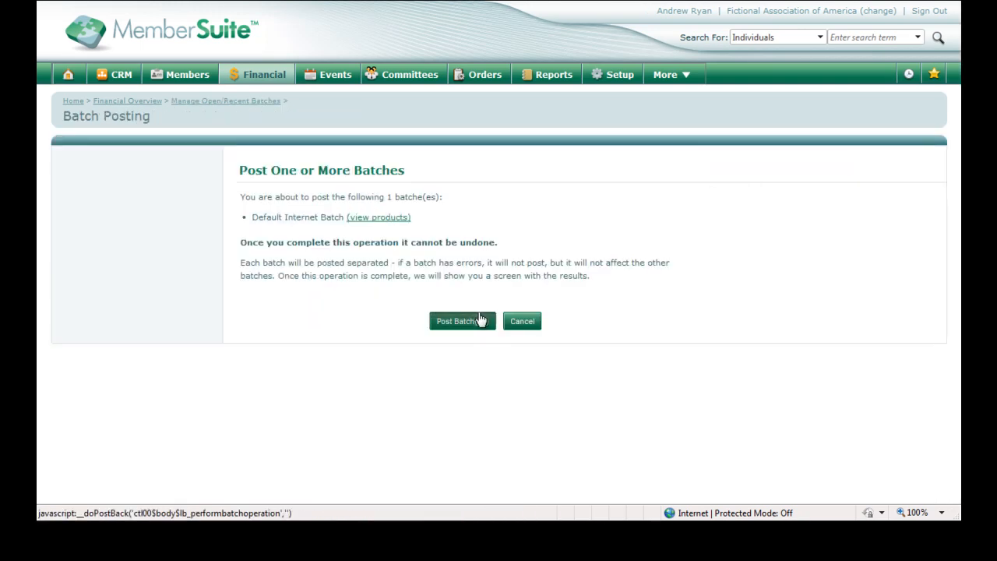
left_click(481, 319)
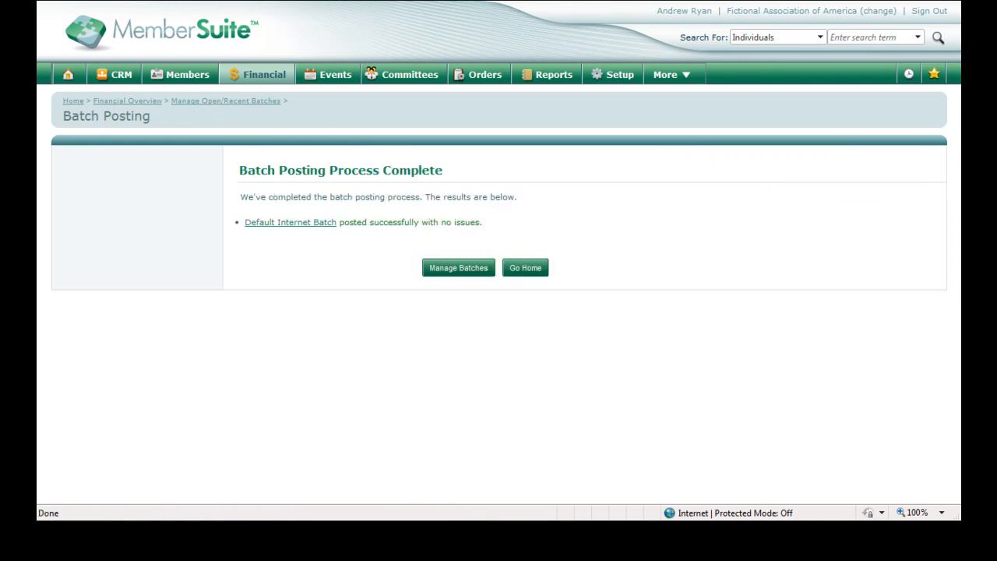
Reopen the newly created invoice from the recent records and examine its list of revenue deferrals
left_click(908, 74)
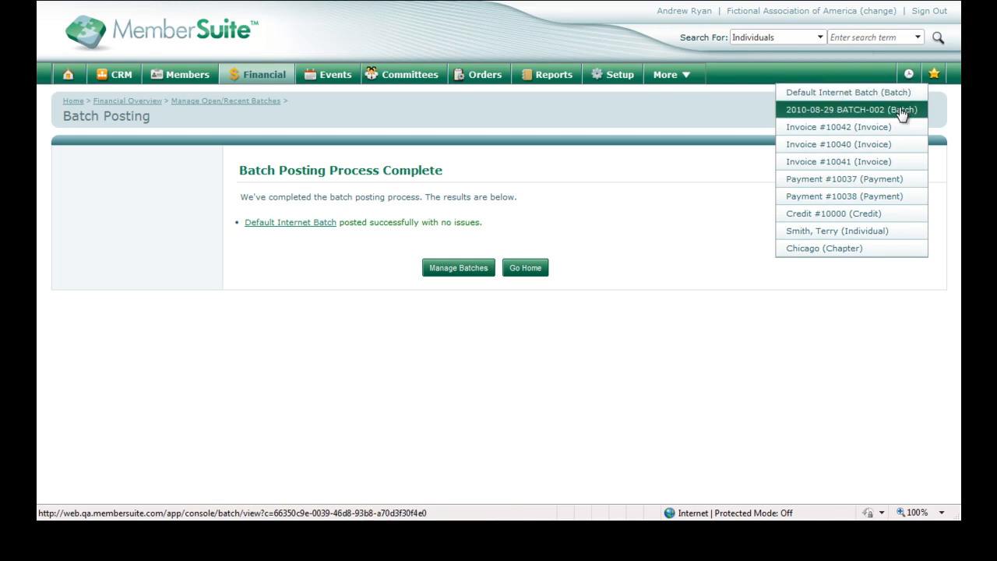
left_click(888, 127)
scroll(656, 385, "down", 2)
scroll(656, 385, "up", 2)
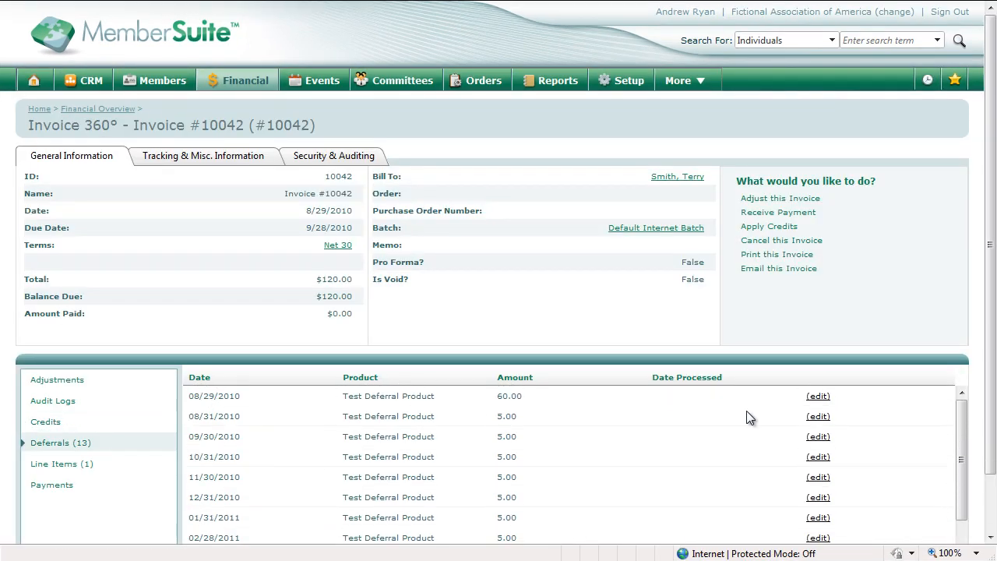
left_click_drag(994, 375, 993, 440)
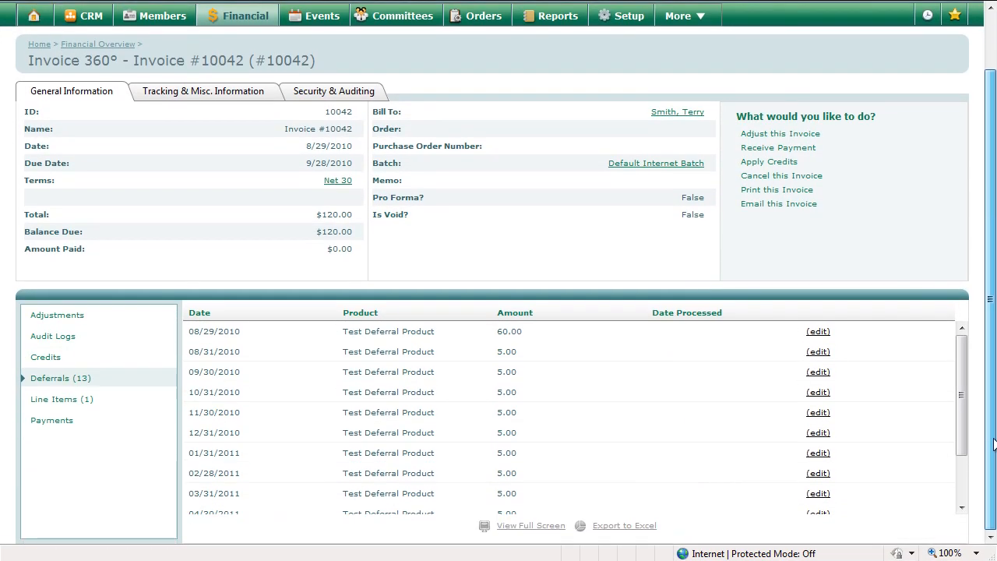
mouse_move(963, 402)
left_mouse_down()
mouse_move(963, 429)
mouse_move(958, 385)
left_mouse_up()
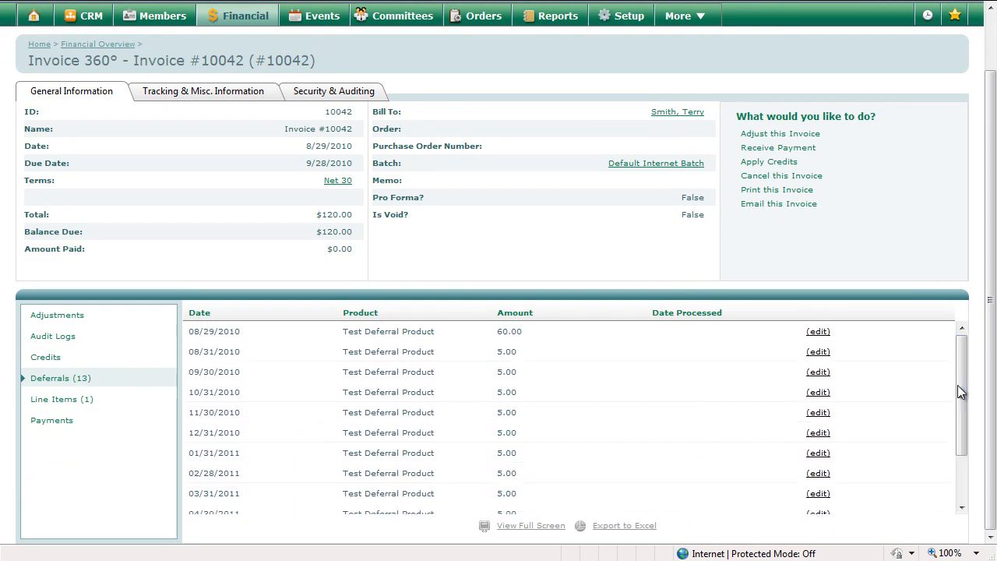
Change the invoice's revenue recognition schedule so entry #2 is 6 and entry #3 is 4, save it and review the updated deferrals
left_click(818, 332)
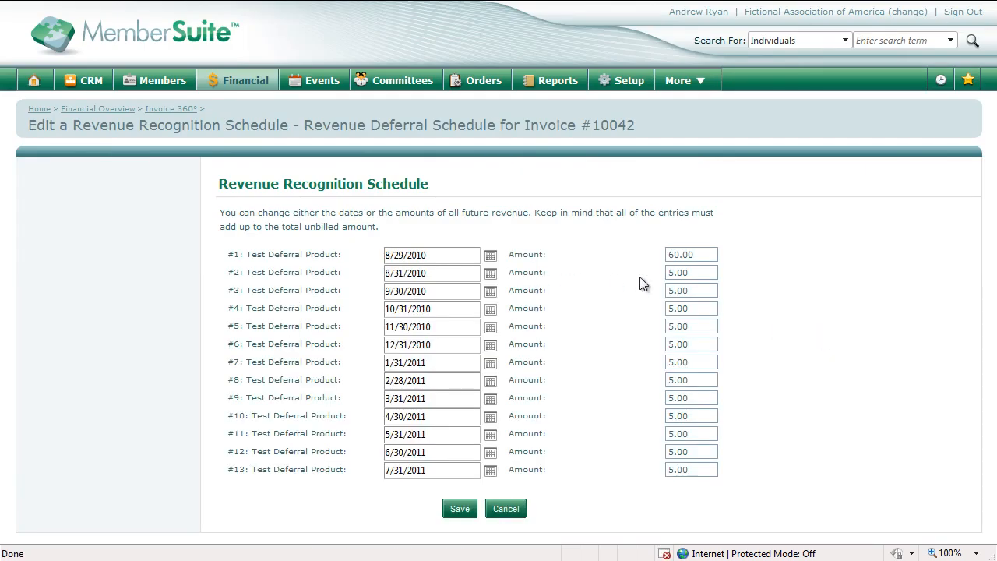
left_click(708, 273)
type("6")
left_click(690, 287)
type("4")
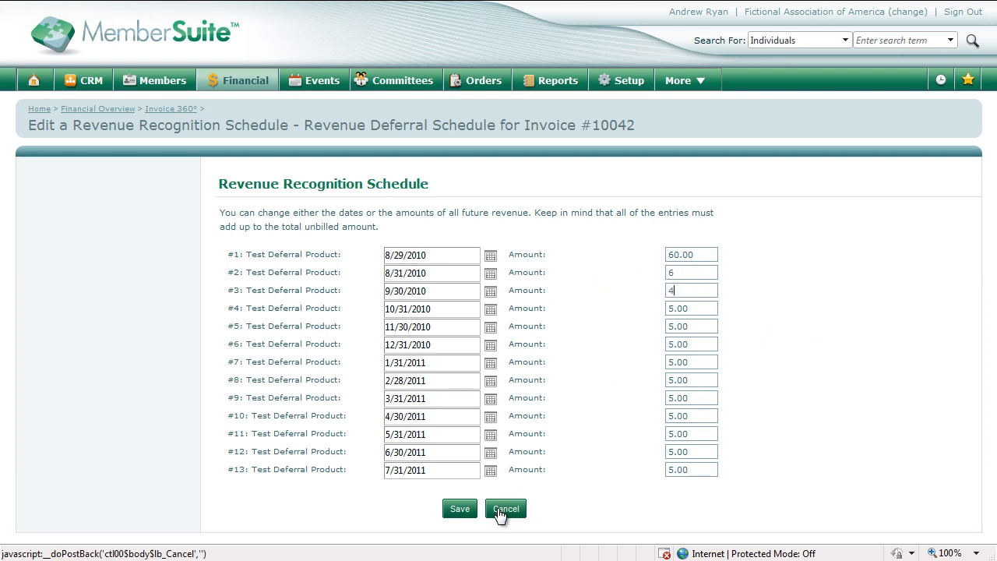
left_click(457, 510)
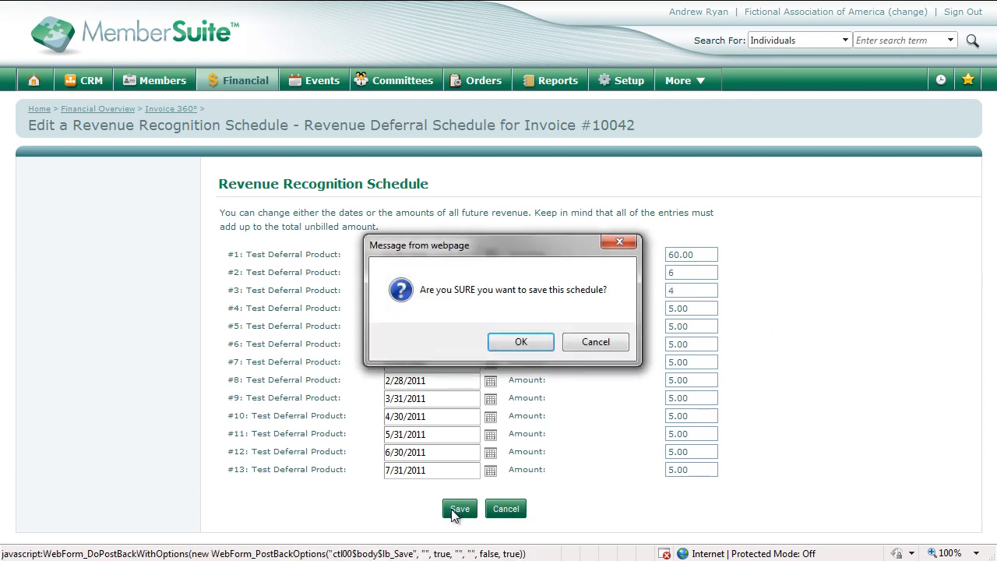
left_click(521, 343)
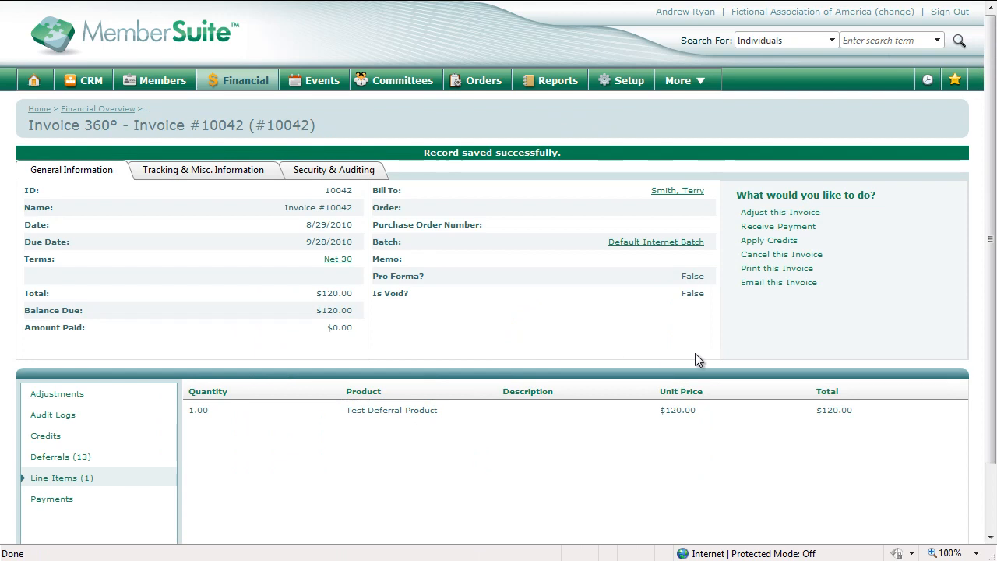
scroll(695, 353, "down", 2)
left_click(88, 379)
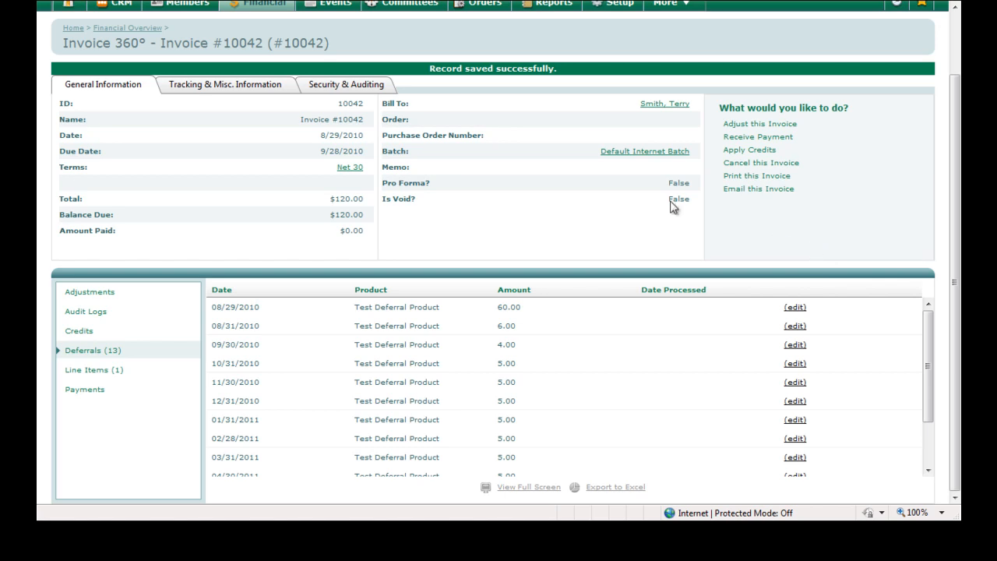
Examine the available financial reports, including those covering outstanding unrecognized deferred revenue by date and by product
left_click(542, 14)
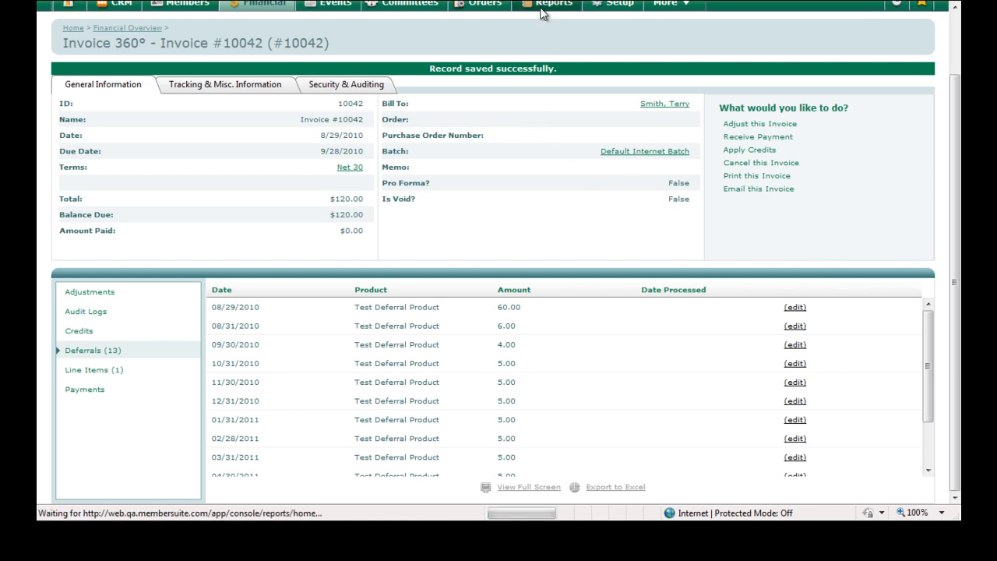
scroll(368, 415, "down", 6)
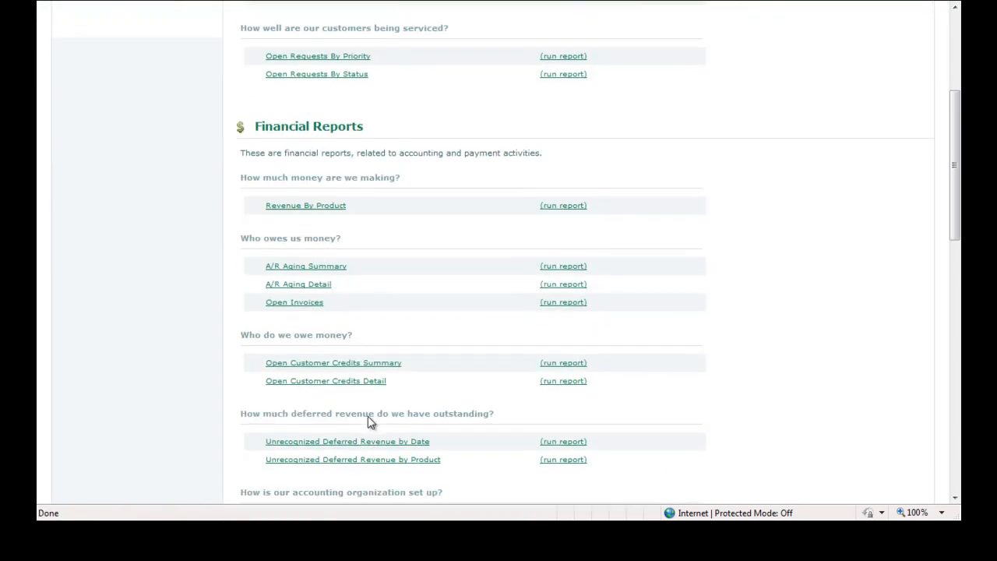
scroll(370, 422, "down", 2)
scroll(370, 422, "up", 1)
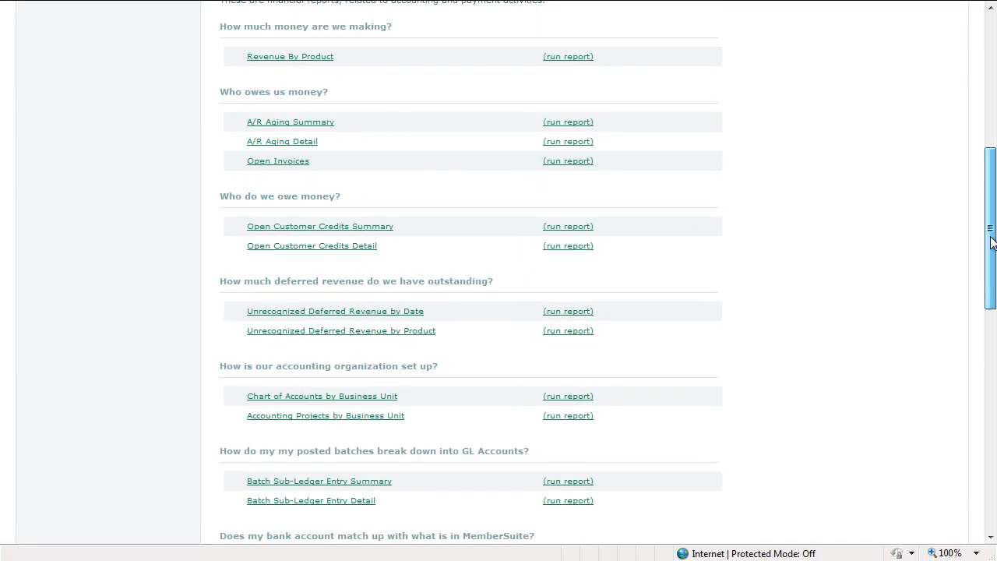
left_click_drag(991, 289, 992, 199)
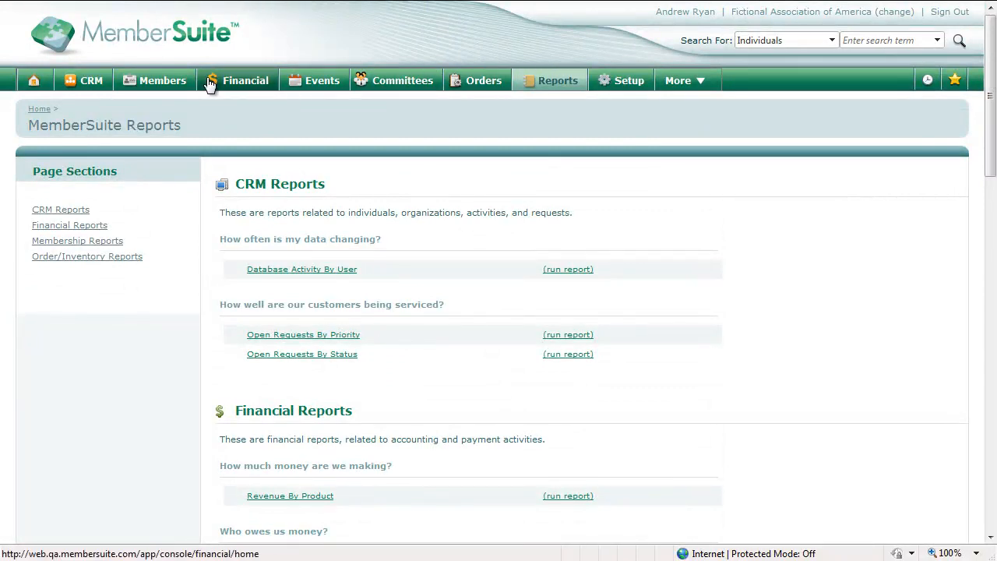
Start closing the fiscal period (MSTA) 2010 - 05 ending 5/31/2010 and recognize its outstanding deferred revenue
mouse_move(211, 83)
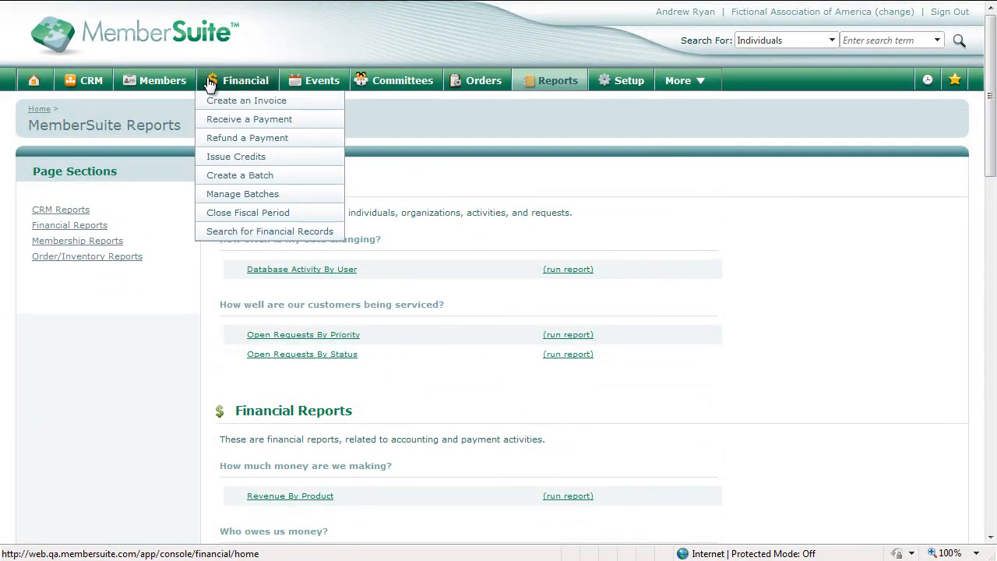
left_click(262, 222)
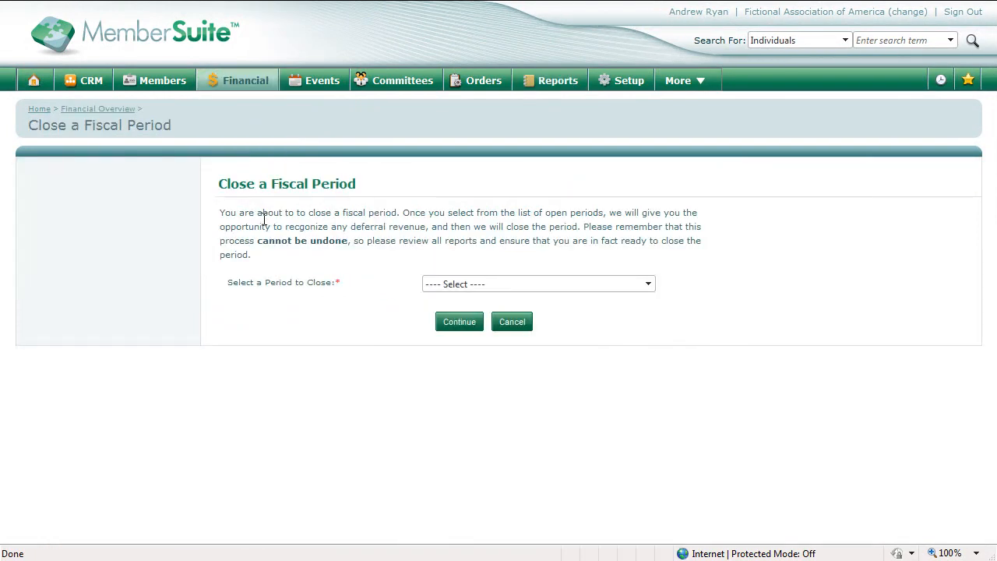
left_click(483, 285)
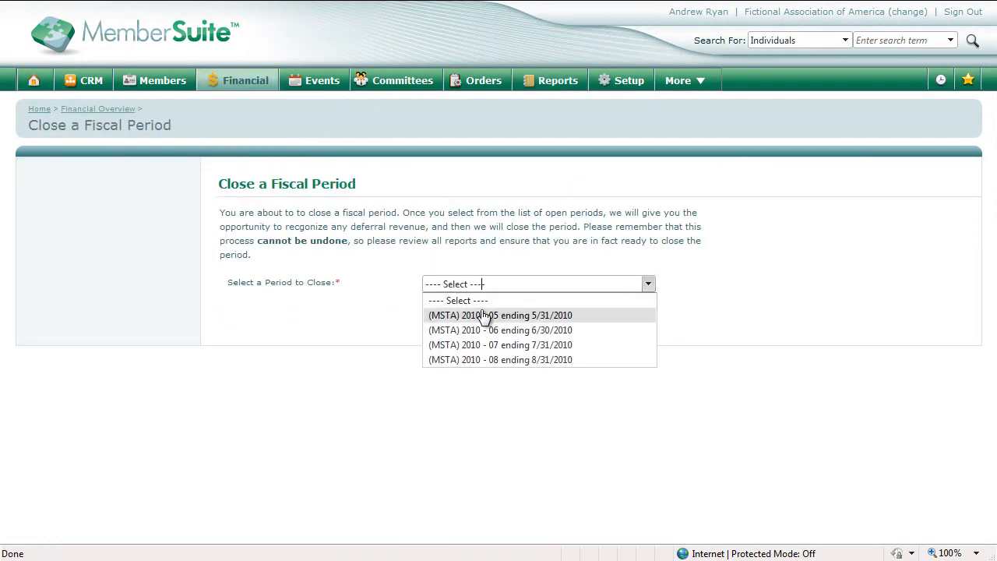
left_click(484, 314)
left_click(460, 323)
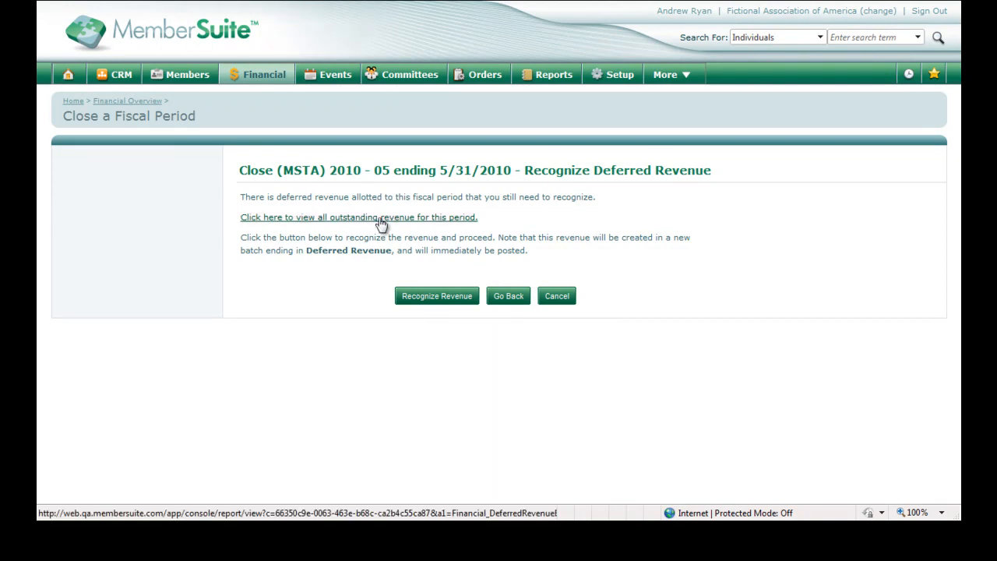
left_click(419, 302)
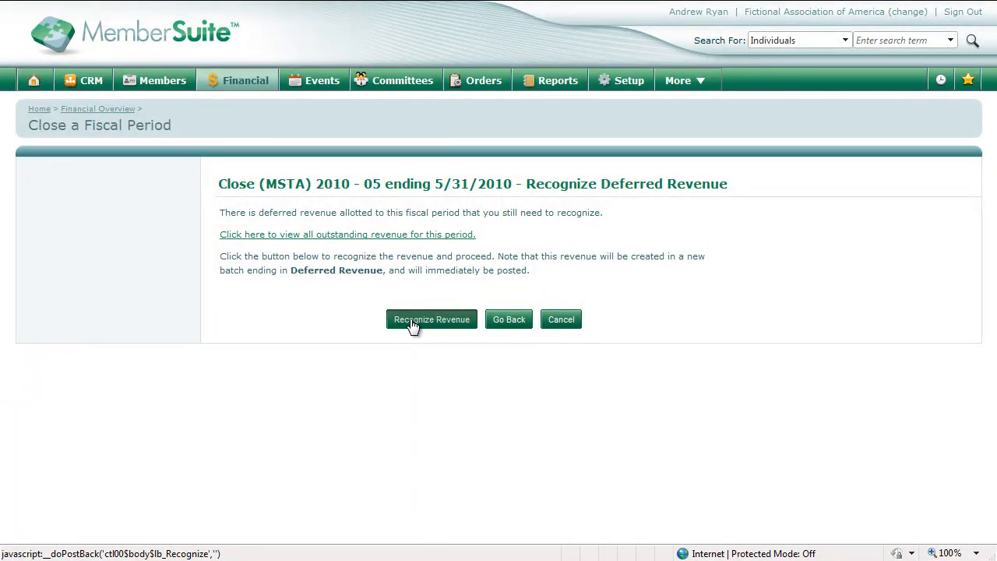